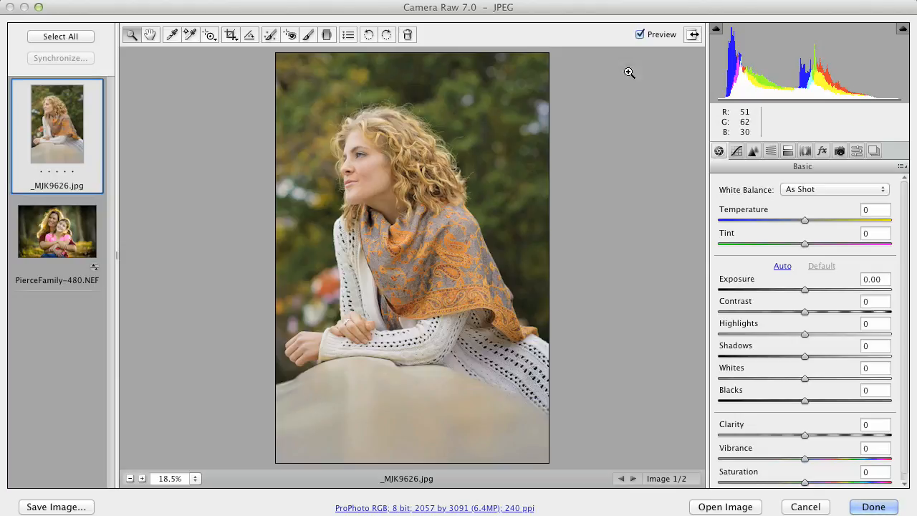
Step: Convert the portrait to grayscale and set the grayscale mix to Reds +8, Oranges +27, Yellows +2 and Greens -21
click(771, 151)
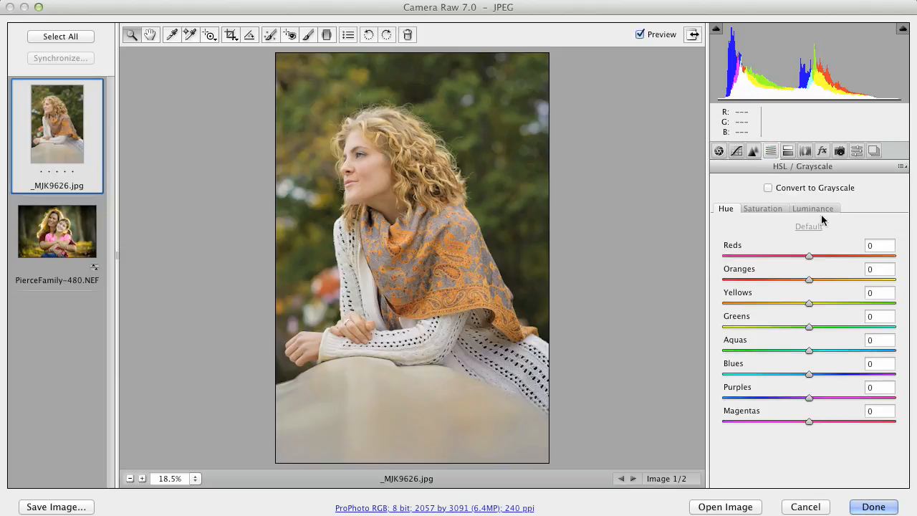
click(769, 188)
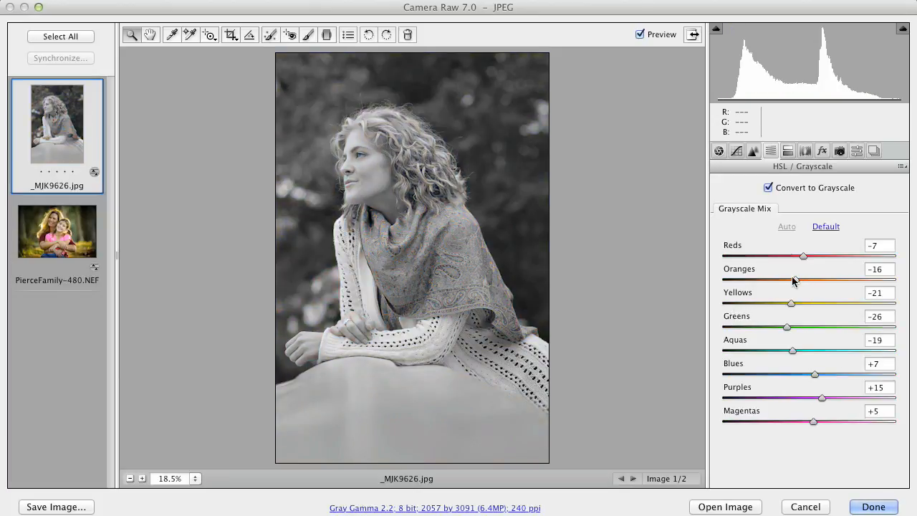
drag(797, 280, 817, 256)
click(826, 279)
drag(804, 303, 832, 280)
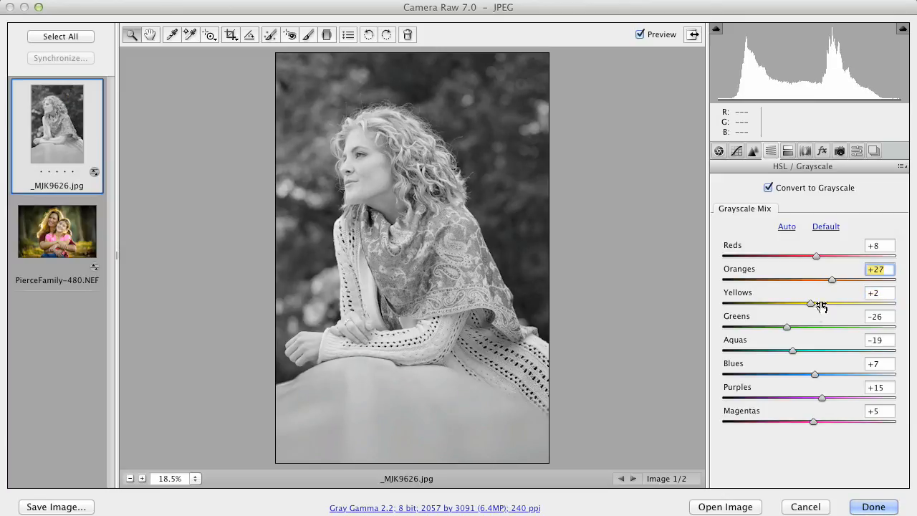
mouse_move(797, 327)
mouse_down()
mouse_move(810, 319)
mouse_move(792, 327)
mouse_up()
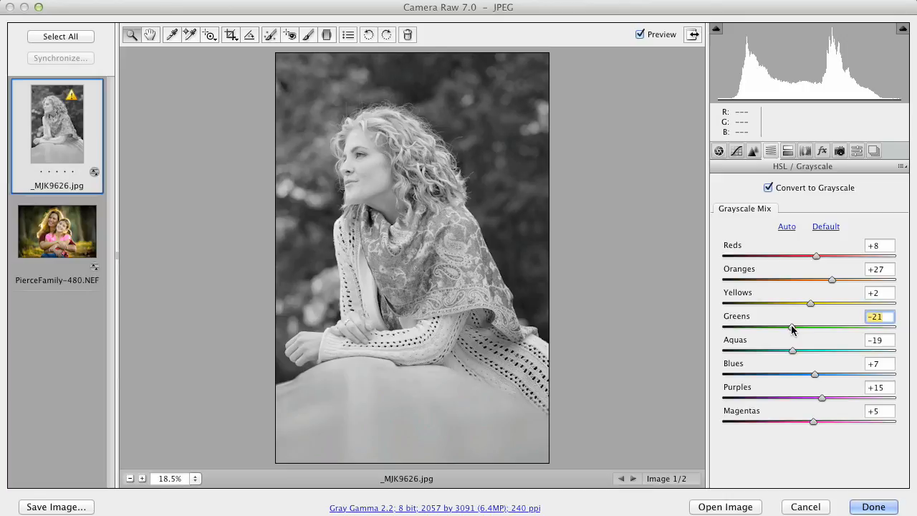
Step: Set the portrait's basic exposure to +0.15 and its blacks to about -12
click(719, 150)
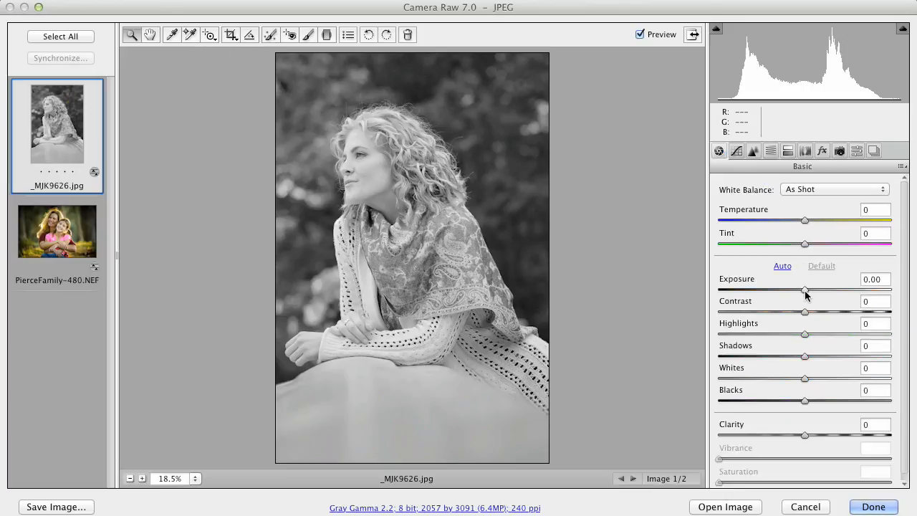
drag(805, 291, 811, 287)
drag(803, 398, 794, 400)
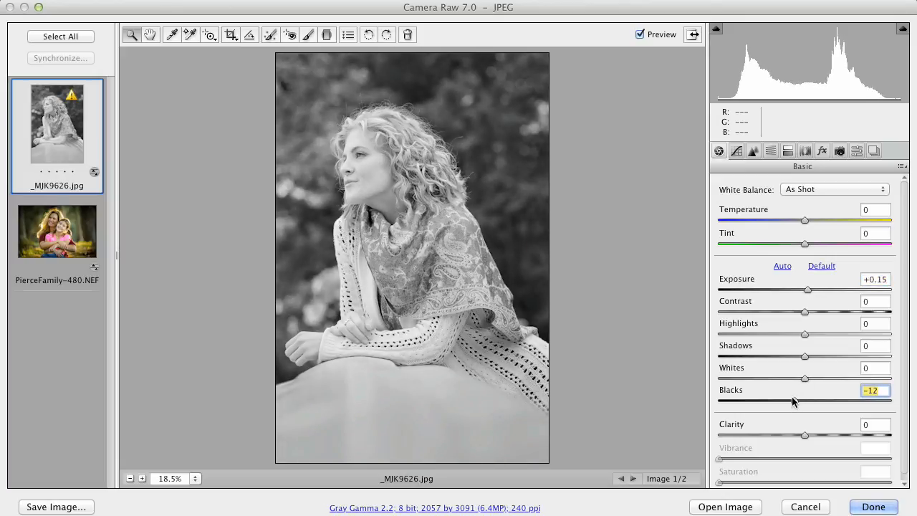
Step: Tint the shadows with split toning, using hue 42 and saturation 18
click(788, 151)
drag(740, 322, 743, 321)
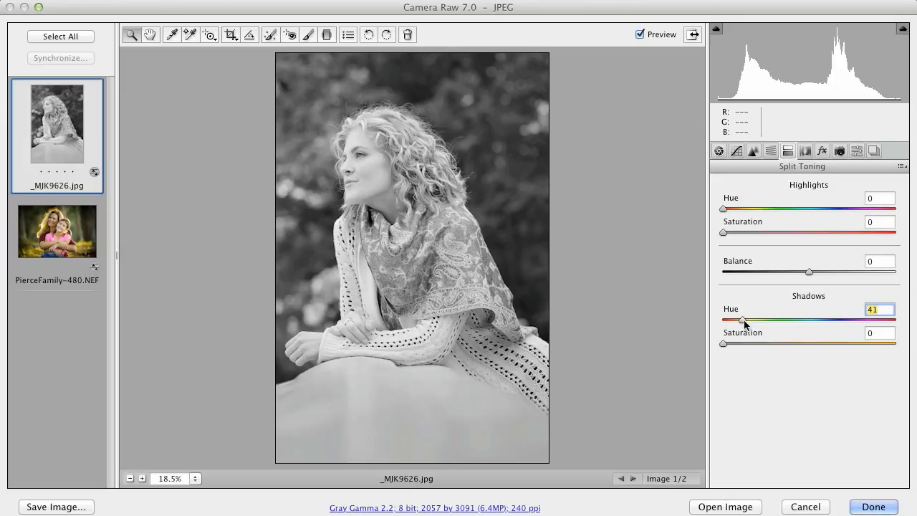
drag(743, 323, 754, 345)
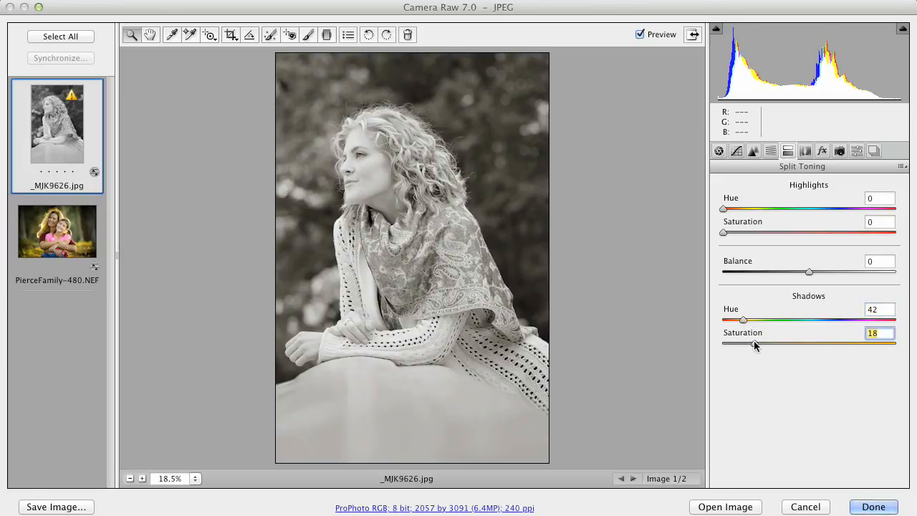
Step: Add a dark post-crop vignette in Highlight Priority style with amount -42, midpoint 40 and feather 63
click(822, 151)
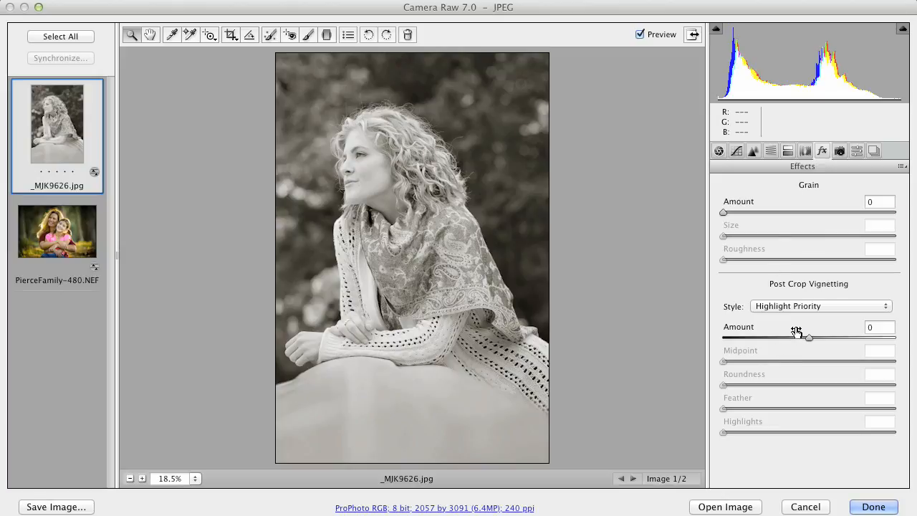
drag(805, 338, 778, 337)
click(791, 360)
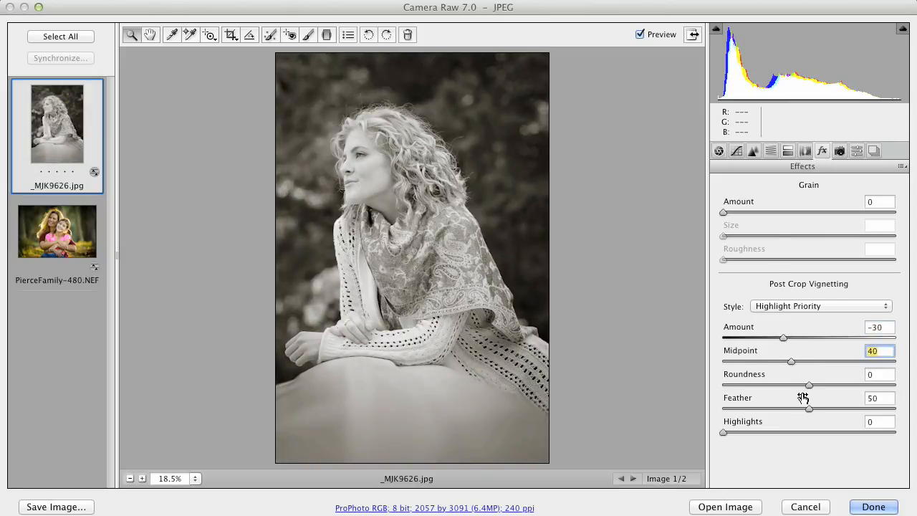
drag(804, 408, 831, 408)
drag(784, 338, 776, 341)
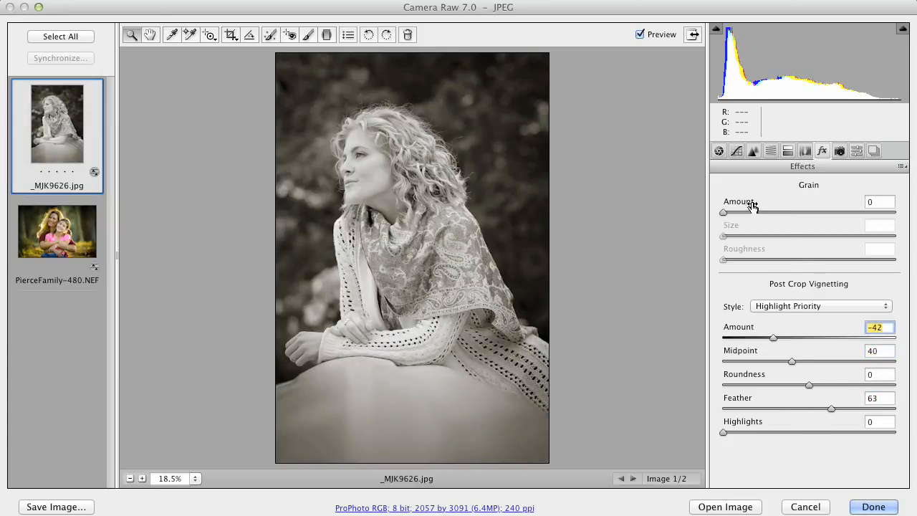
Step: Add film grain to the portrait with amount 54 and size 40, judging it close up on the face
drag(739, 212, 775, 208)
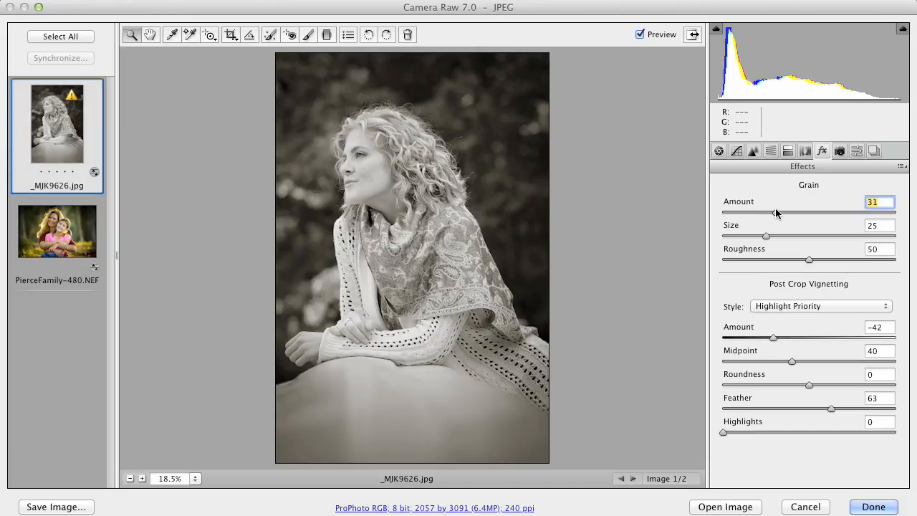
click(395, 167)
click(352, 188)
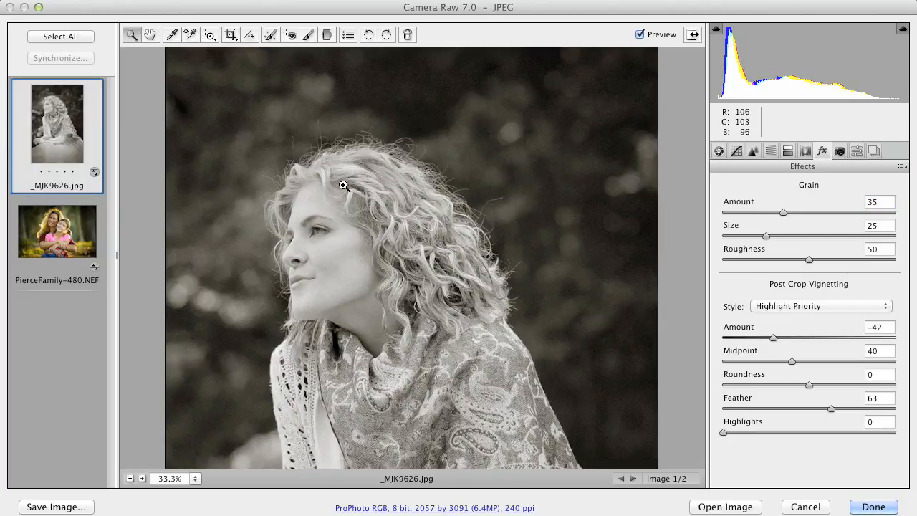
click(330, 195)
click(319, 215)
drag(358, 287, 461, 198)
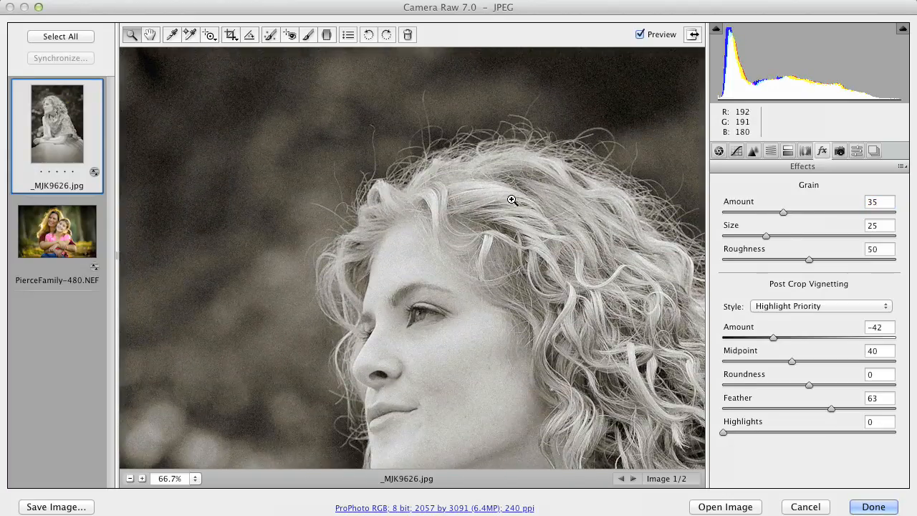
drag(803, 213, 816, 213)
key(Tab)
text(40)
Step: Compare the face with and without the effects preview, and examine the portrait at smaller magnifications
drag(447, 246, 433, 179)
click(641, 34)
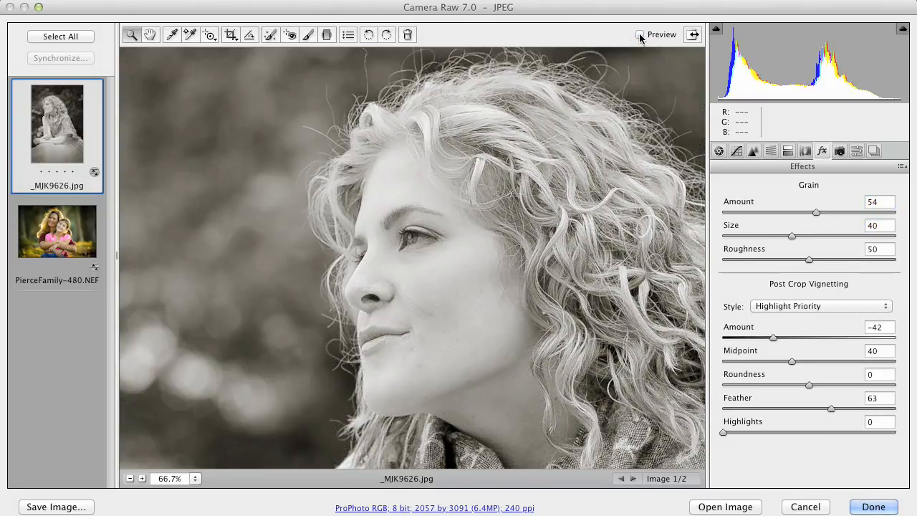
click(639, 34)
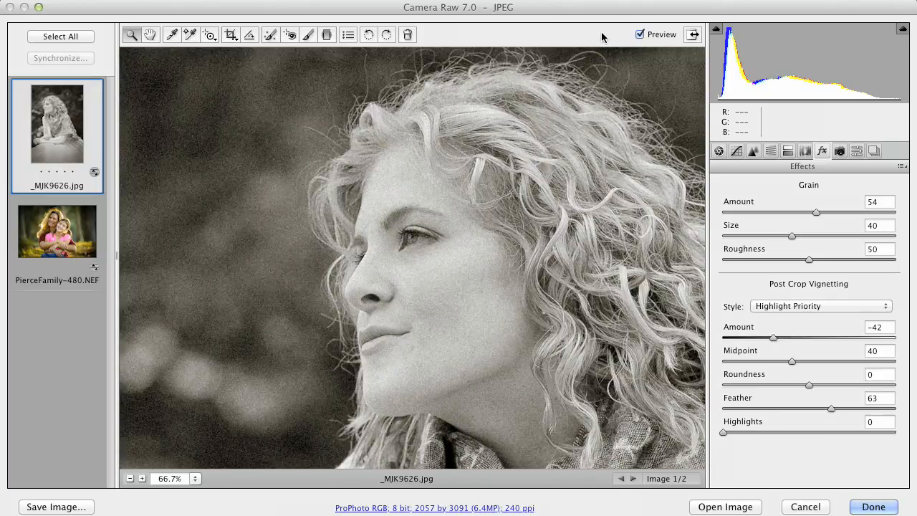
key(super+minus)
key(super+minus)
key(super+minus)
key(super+minus)
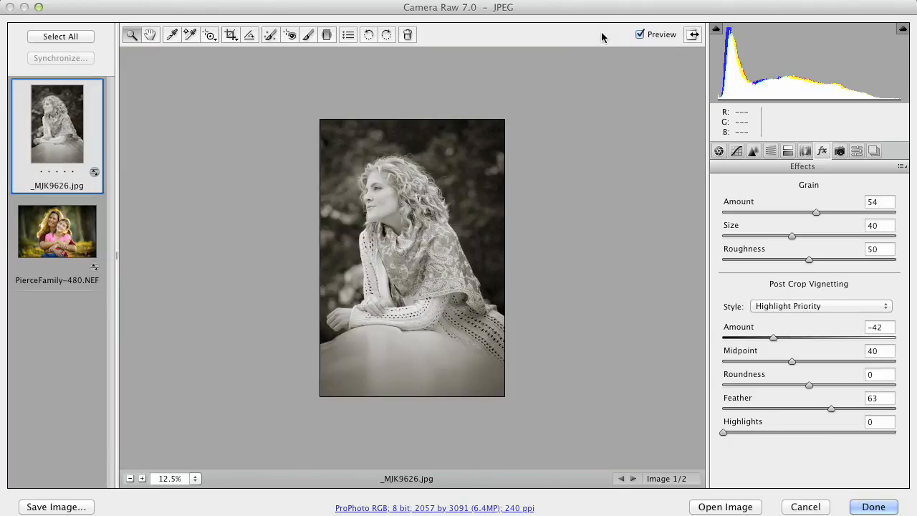
key(super+equal)
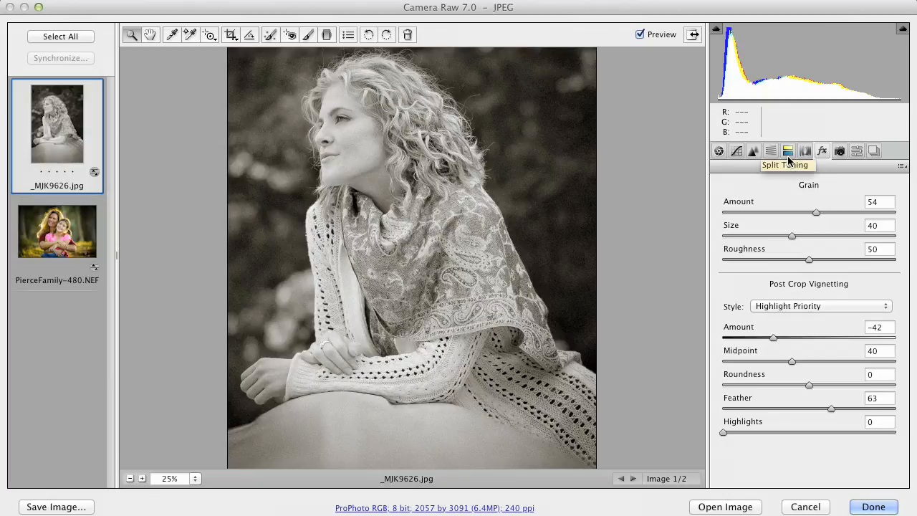
Step: Start a new preset that stores only Grayscale Conversion, Split Toning, Post Crop Vignetting and Grain
click(848, 154)
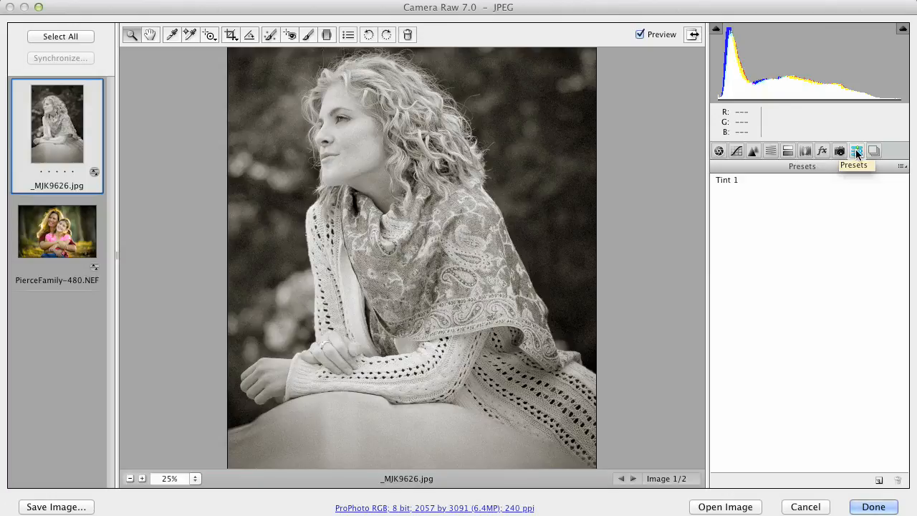
click(878, 481)
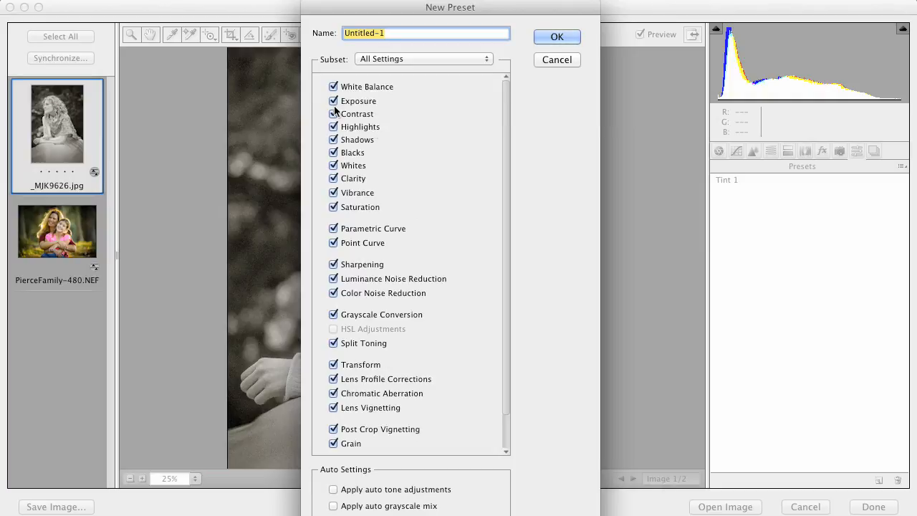
click(383, 60)
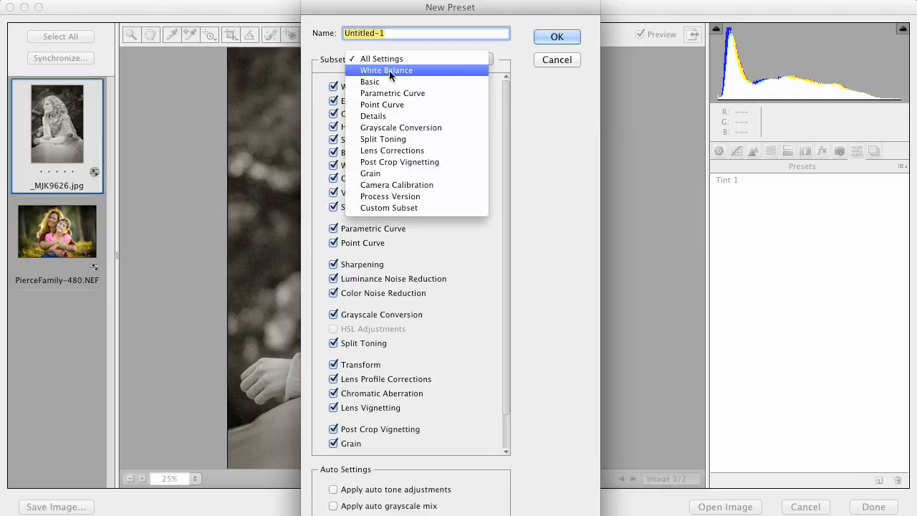
click(519, 146)
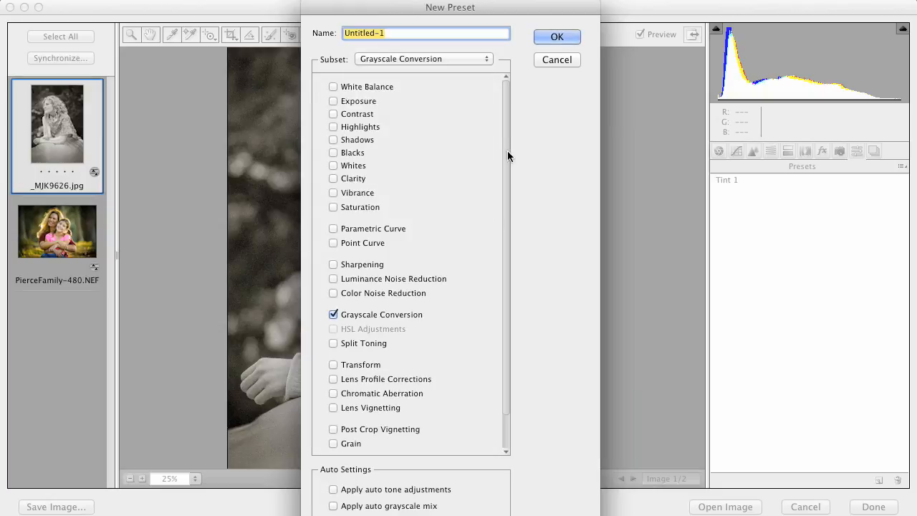
click(333, 343)
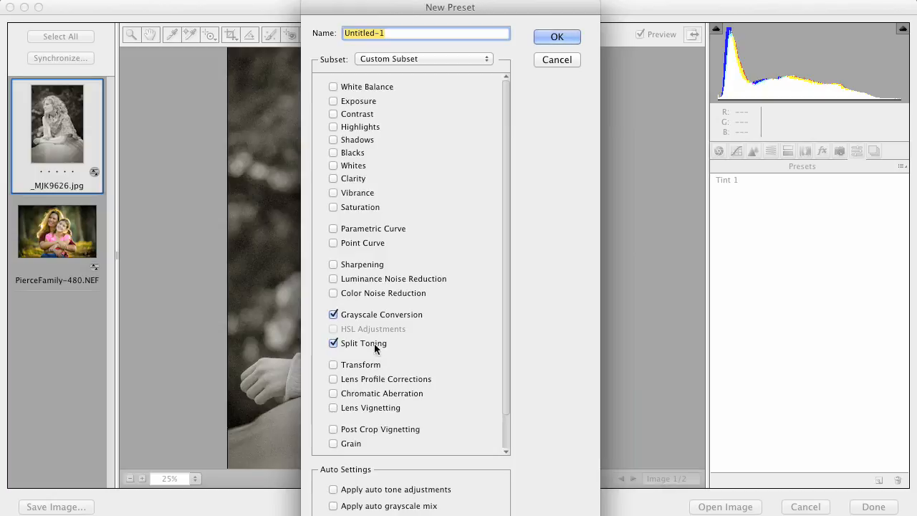
click(333, 430)
click(333, 443)
drag(392, 11, 703, 71)
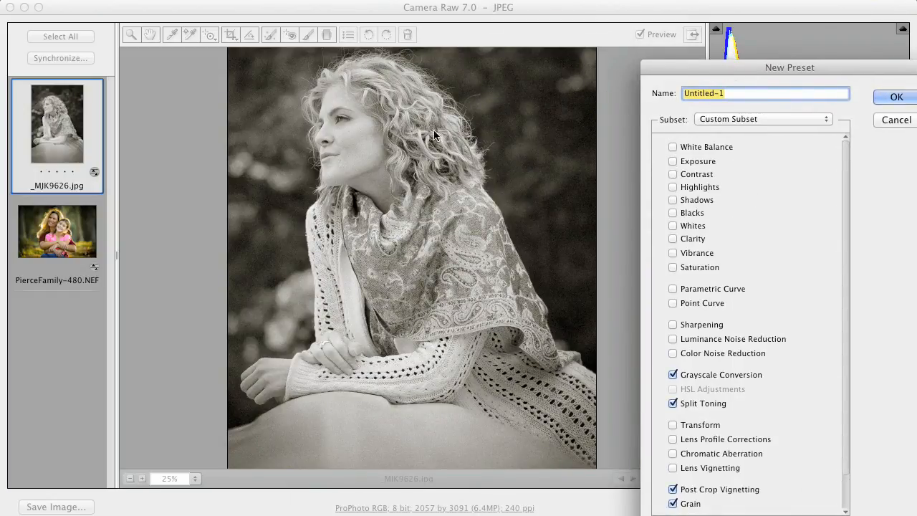
drag(699, 67, 309, 7)
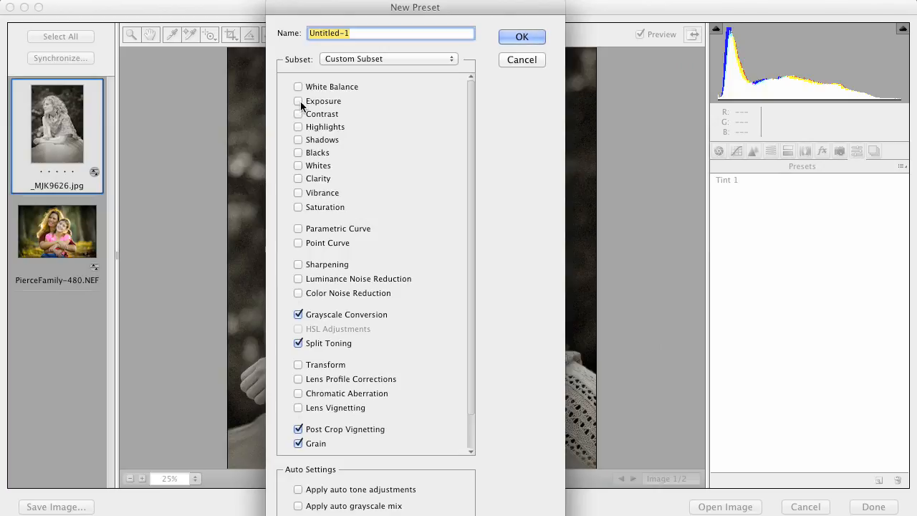
drag(347, 12, 423, 14)
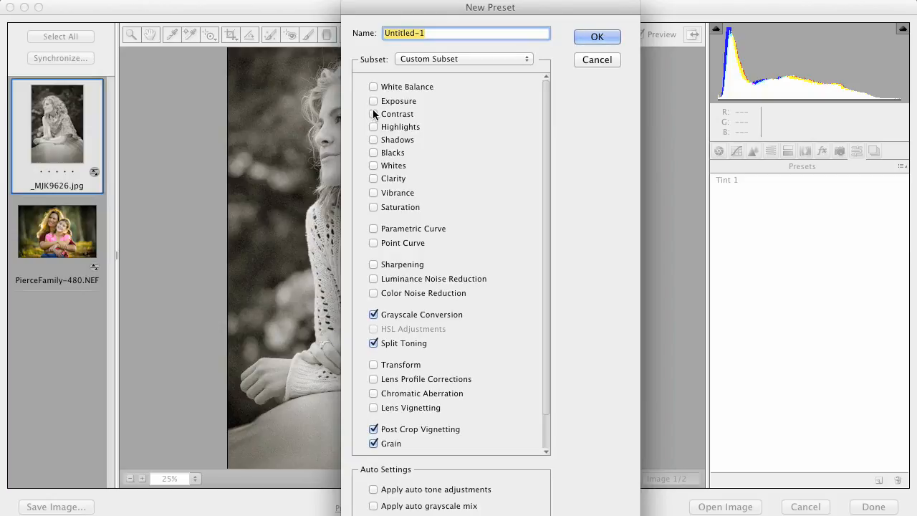
drag(546, 140, 532, 196)
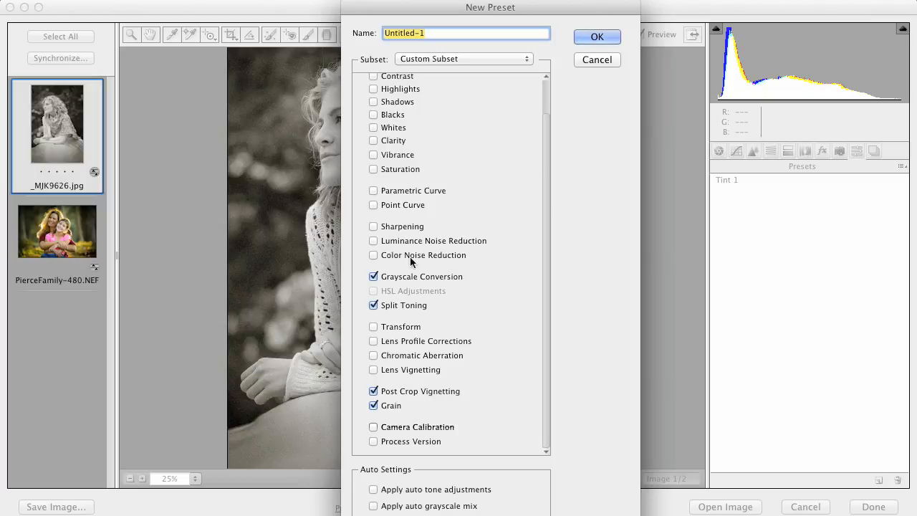
Step: Name the new preset "B&W with Tint and Grain" and save it
text(Black and White wiht)
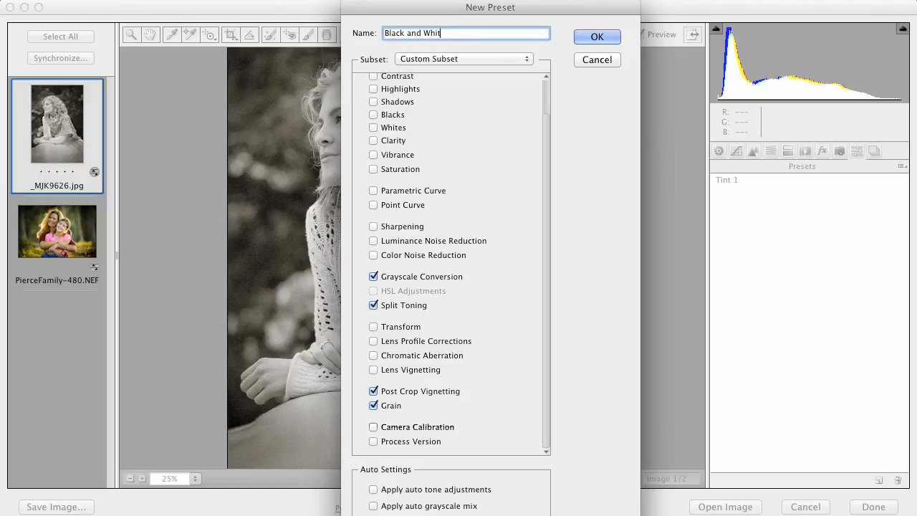
key(BackSpace)
key(BackSpace)
text(th Tint a)
drag(444, 34, 385, 34)
text(B&W)
click(446, 34)
text(nd Grain)
click(587, 36)
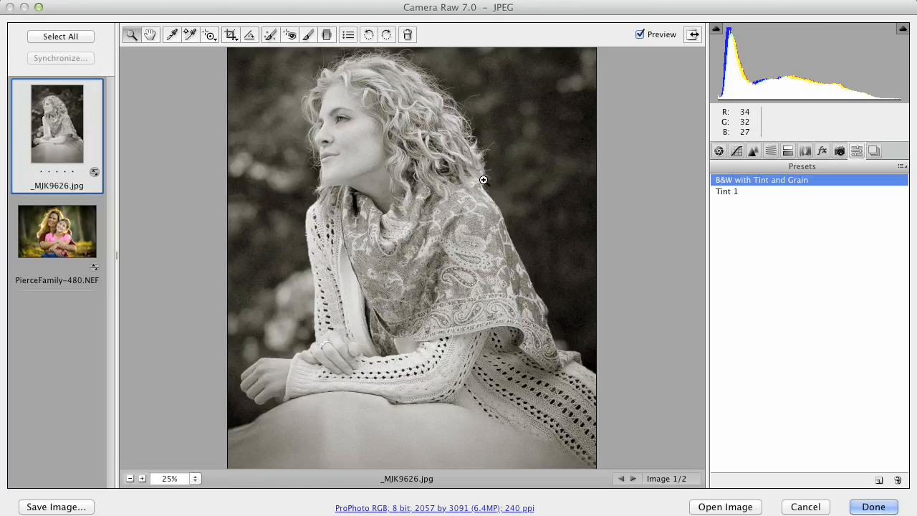
Step: Apply the "B&W with Tint and Grain" preset to the color NEF photo of the woman and girl
click(57, 240)
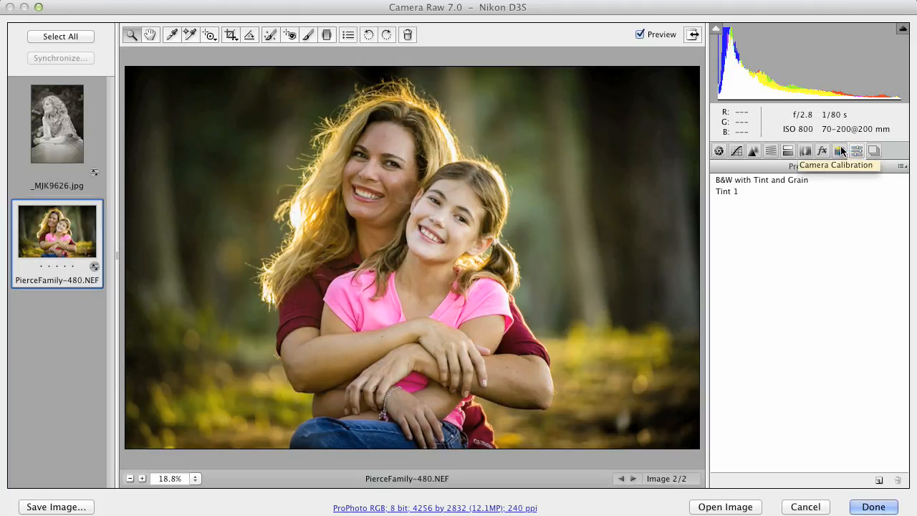
click(769, 179)
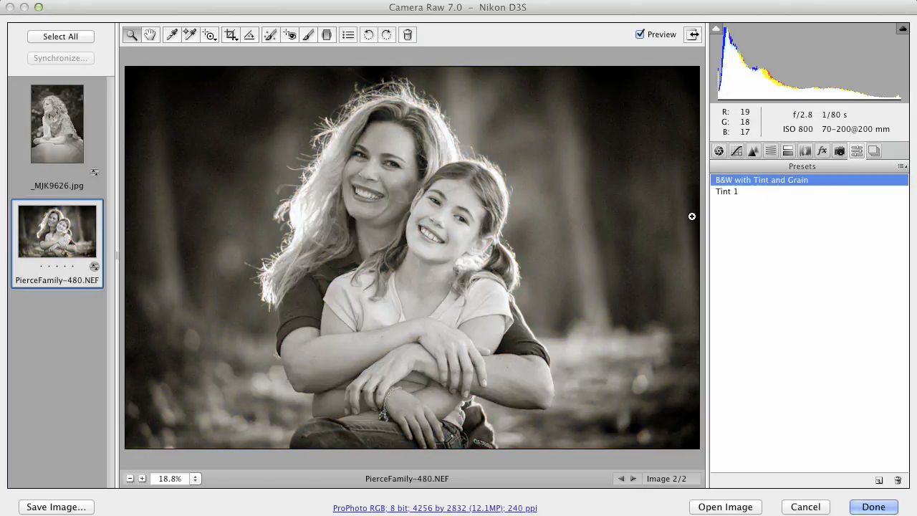